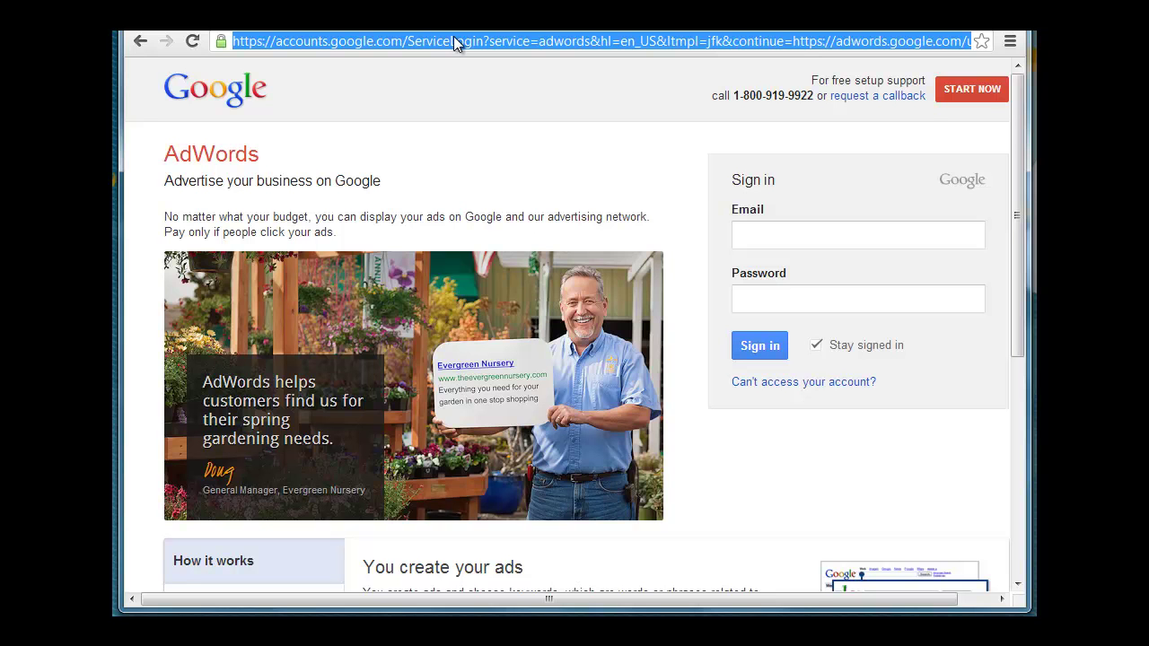
# Step: Open the Google AdWords page at adwords.google.com
pyautogui.write('adwor')
pyautogui.write('ds.google.com')
pyautogui.press('Return')
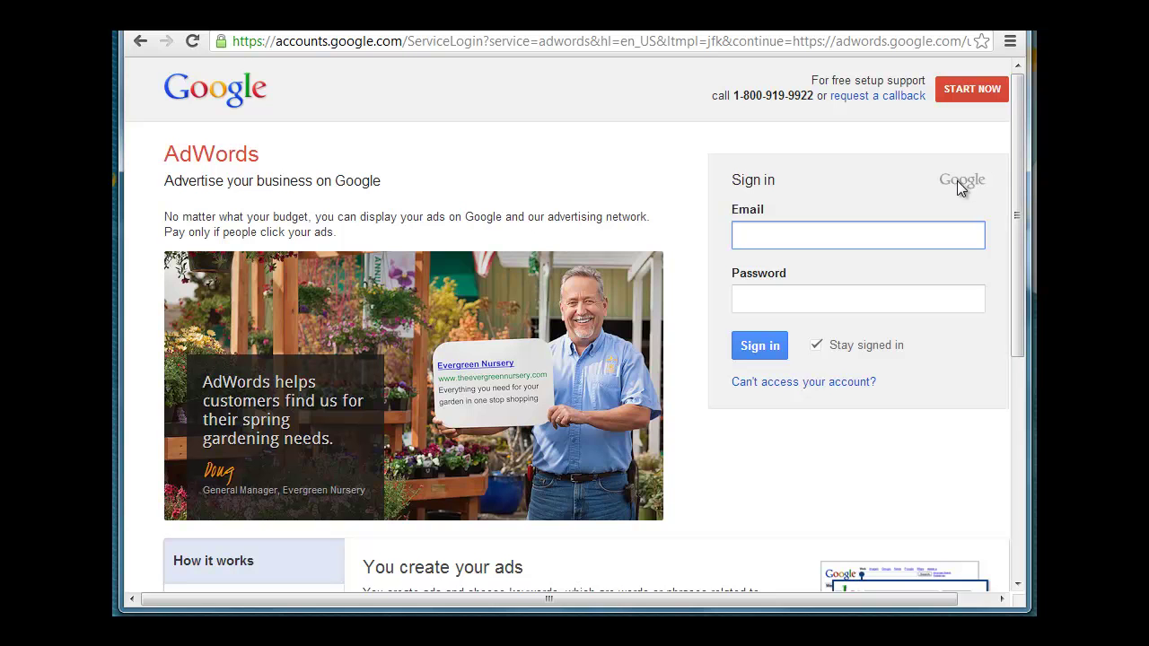
# Step: Search the web for "google keyword tool", open the Google AdWords Keyword Tool result and go to its sign-in
pyautogui.click(392, 46)
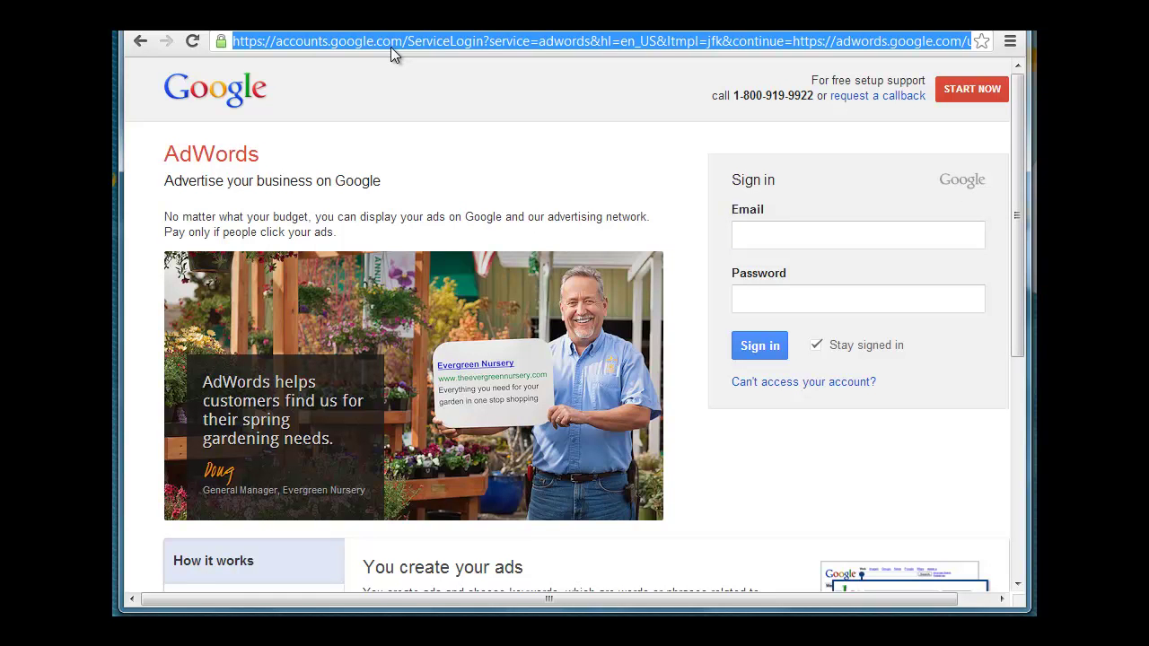
pyautogui.write('google ')
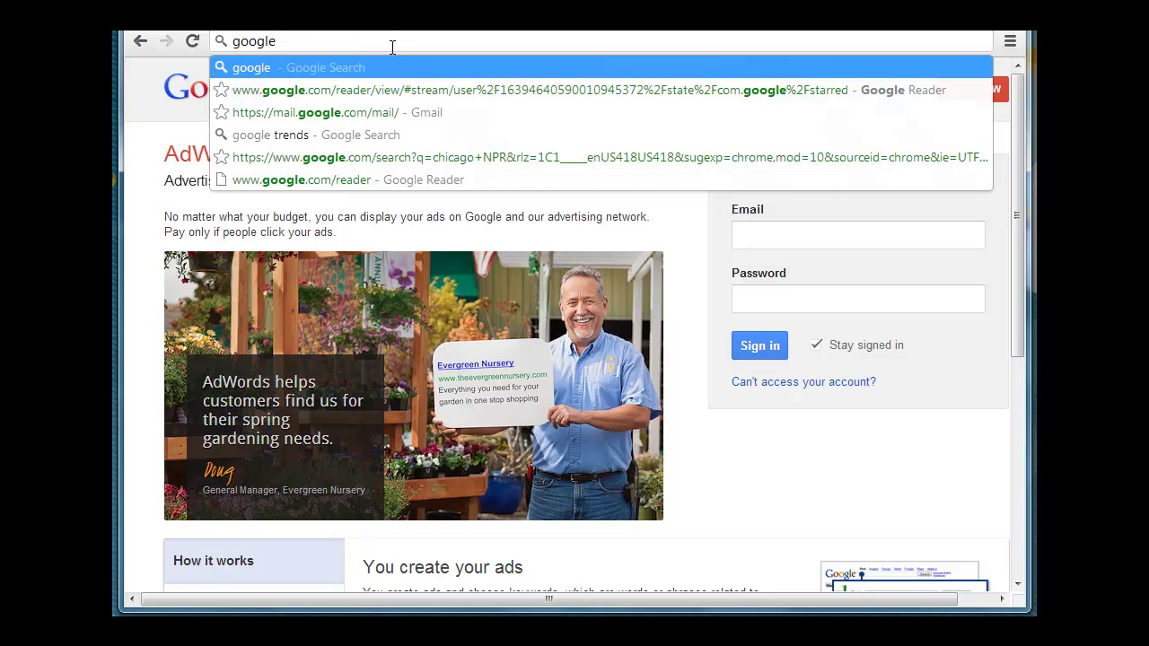
pyautogui.write('keyword tool')
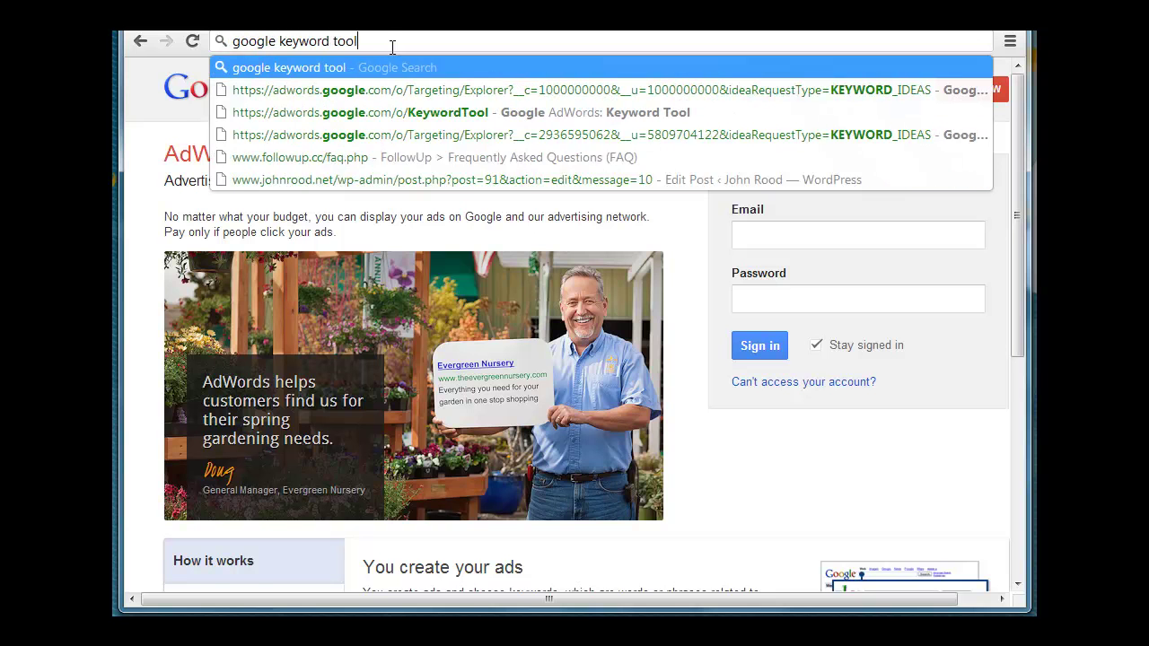
pyautogui.press('Return')
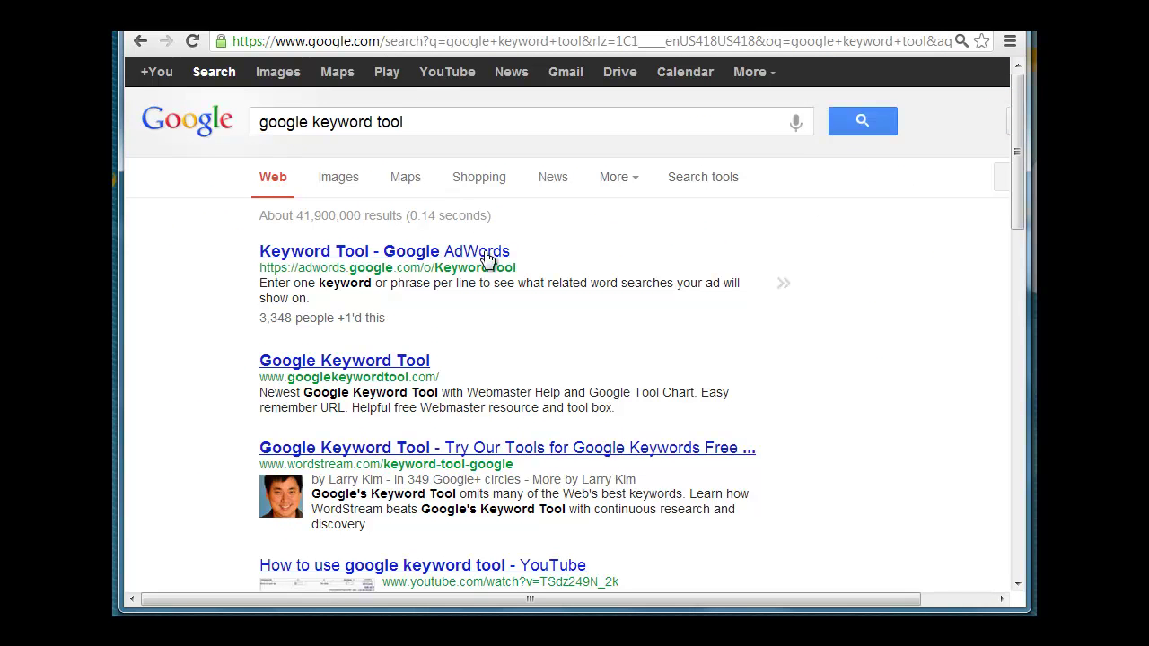
pyautogui.click(412, 251)
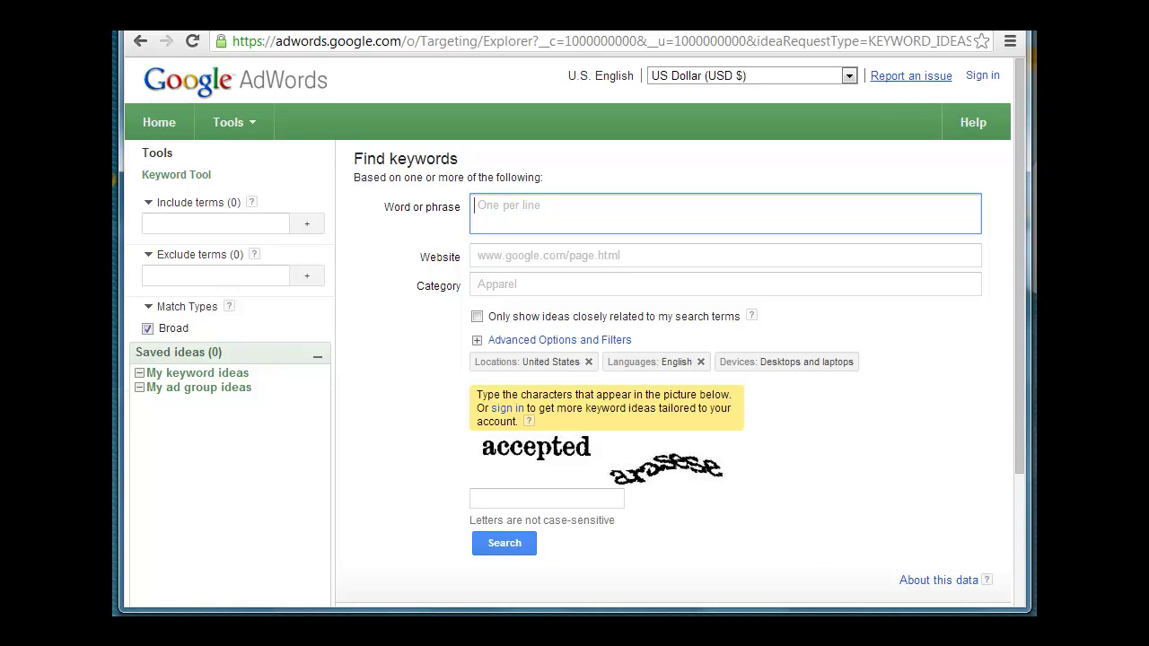
pyautogui.click(984, 76)
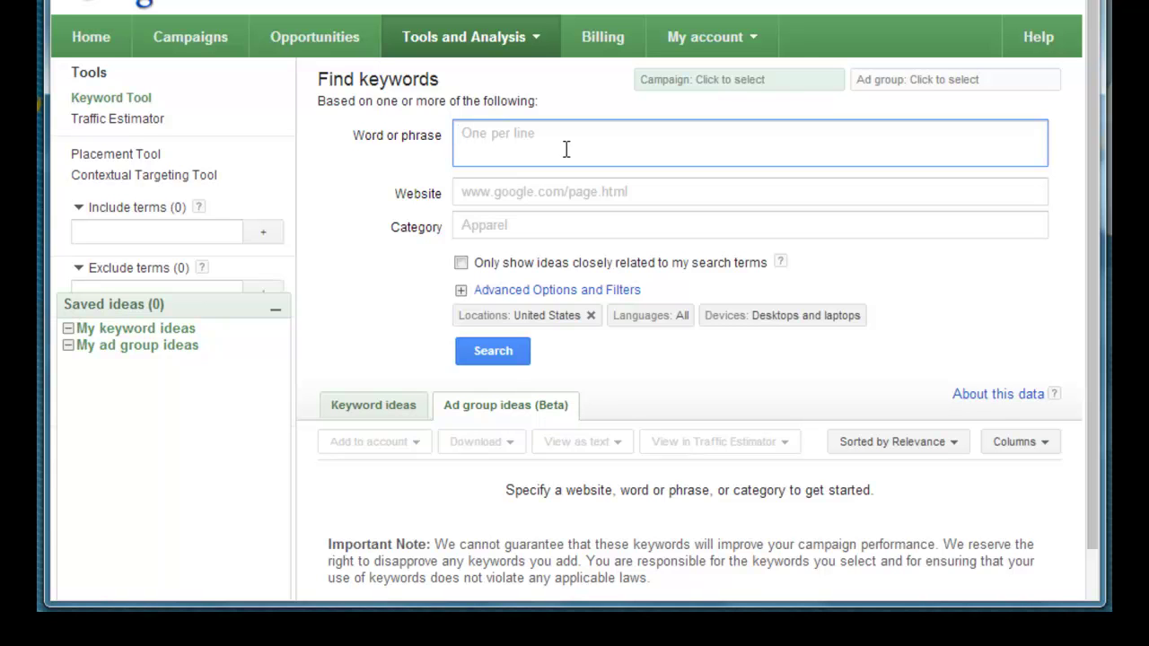
# Step: Search for keywords based on the phrase "model trains" and show the individual keyword ideas instead of the ad groups
pyautogui.write('model trains')
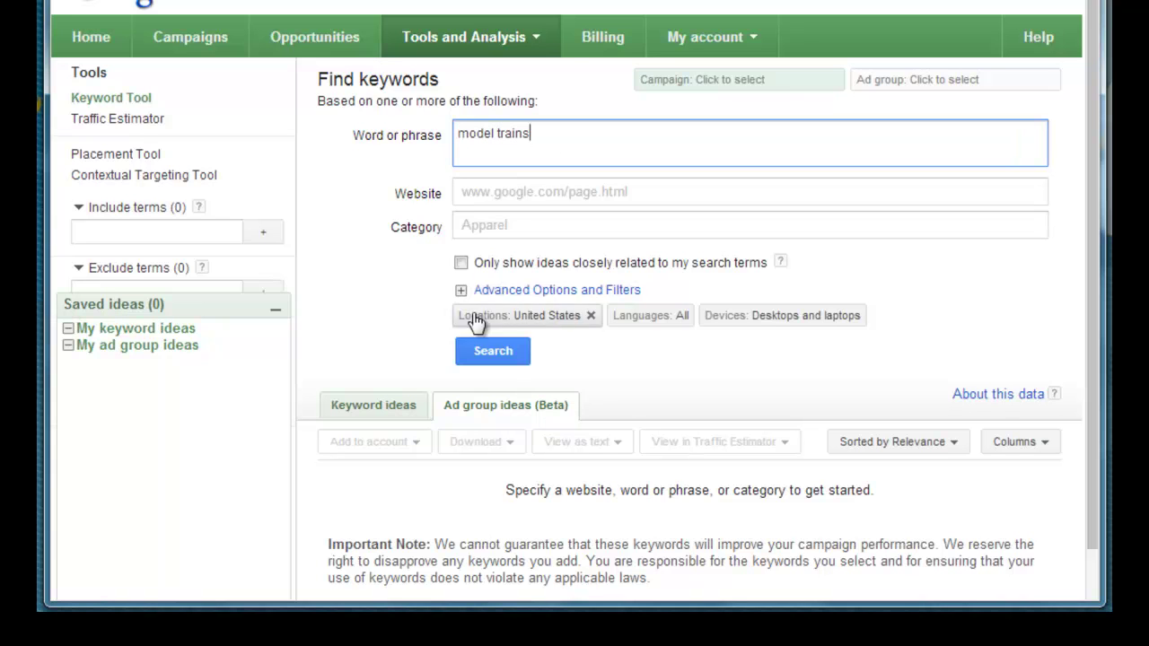
pyautogui.click(495, 355)
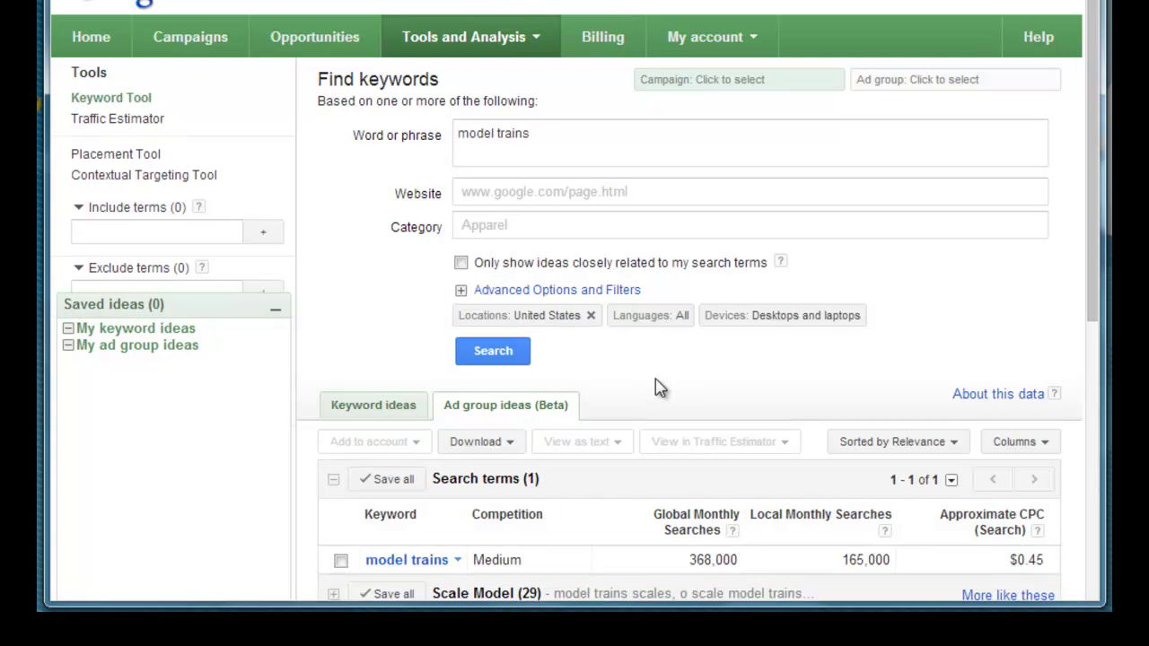
pyautogui.scroll(-2, 654, 384)
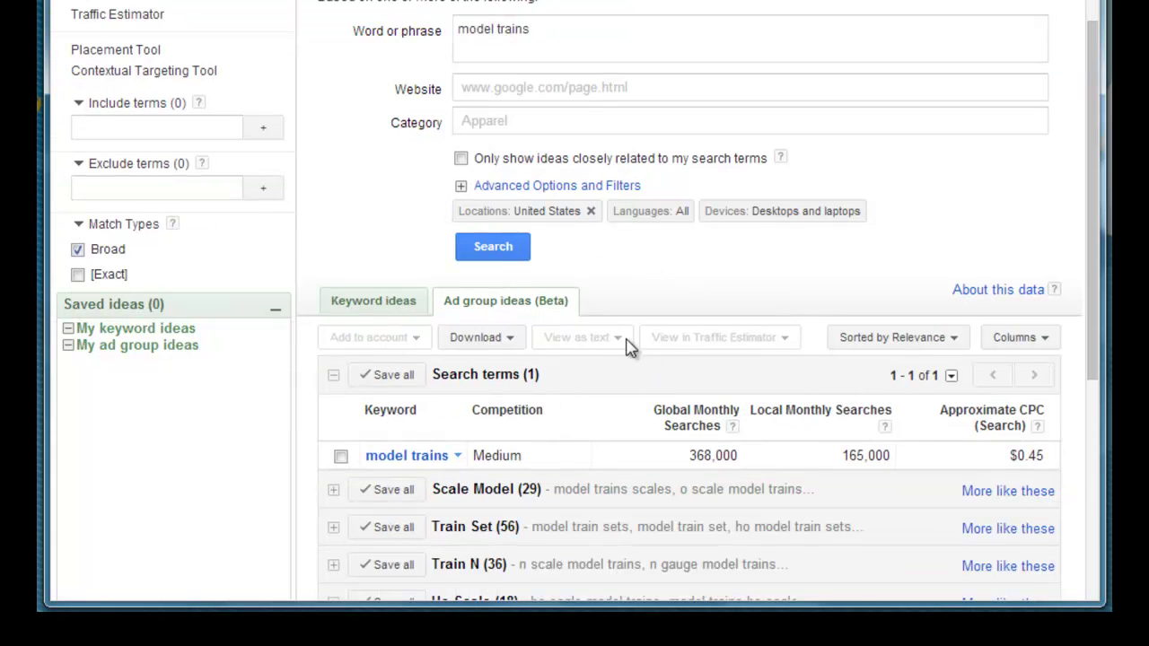
pyautogui.click(368, 306)
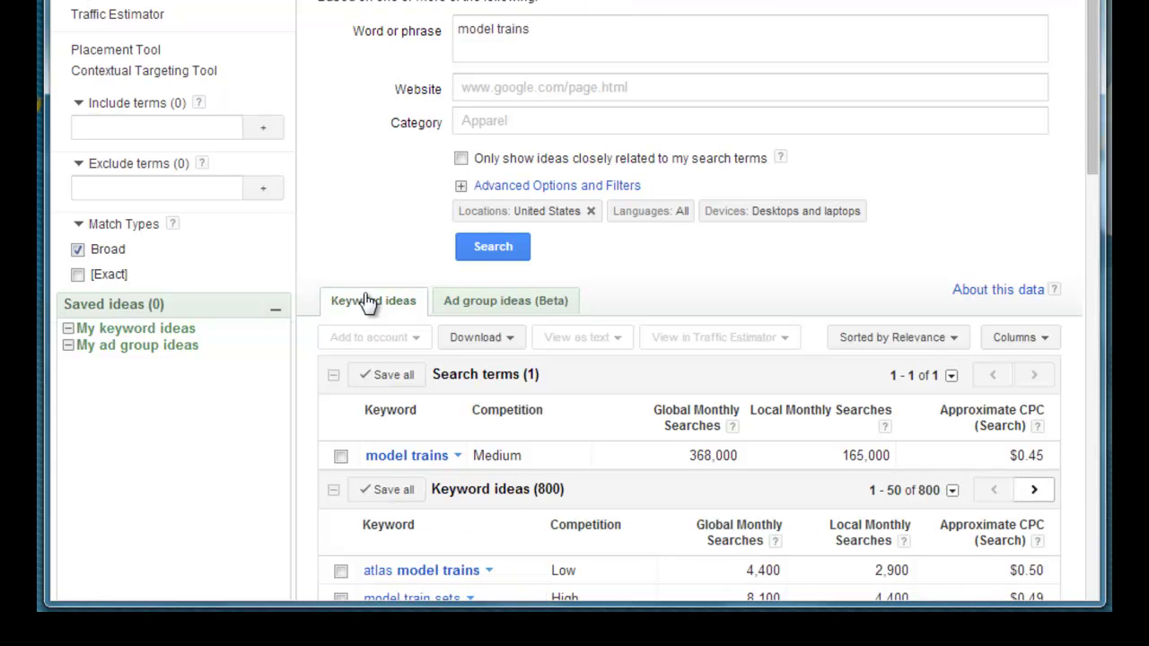
# Step: Sort the keyword ideas by approximate CPC, highest first, and look through the most expensive keywords
pyautogui.scroll(-4, 384, 177)
pyautogui.scroll(-2, 384, 178)
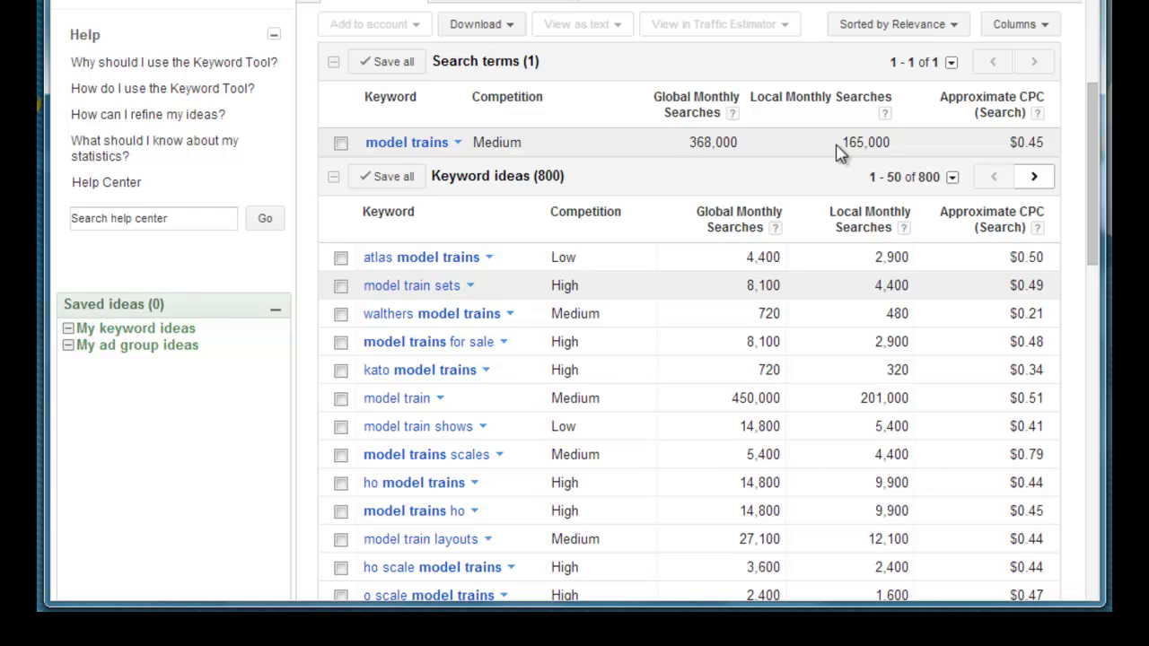
pyautogui.moveTo(938, 86); pyautogui.dragTo(1044, 119)
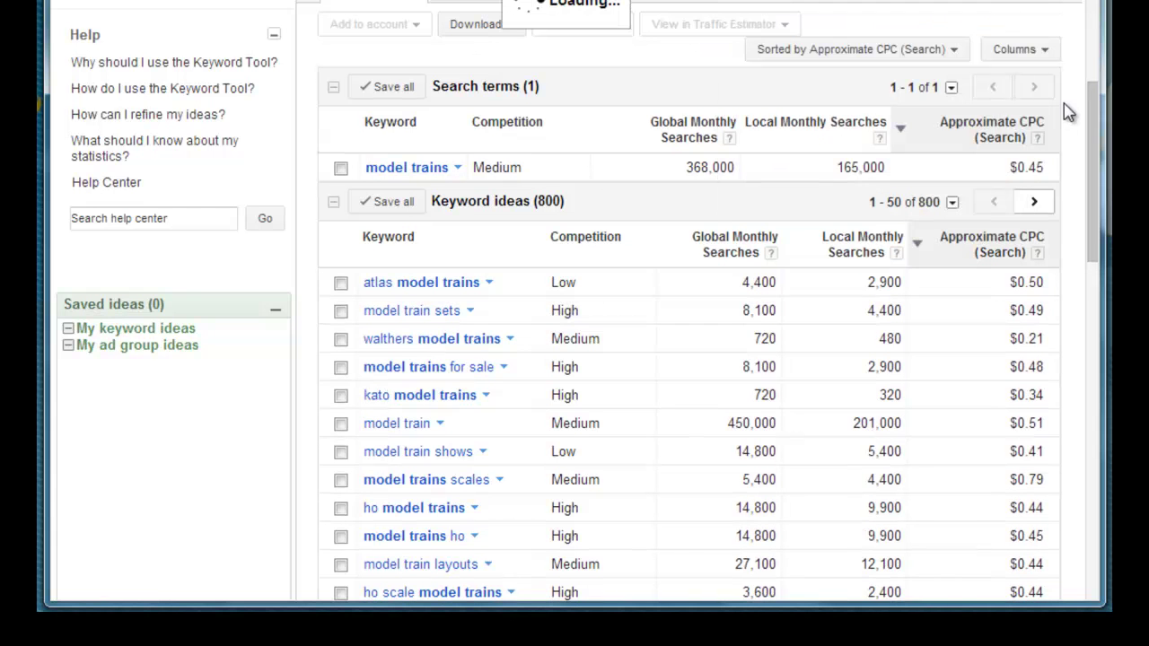
pyautogui.scroll(-2, 1058, 140)
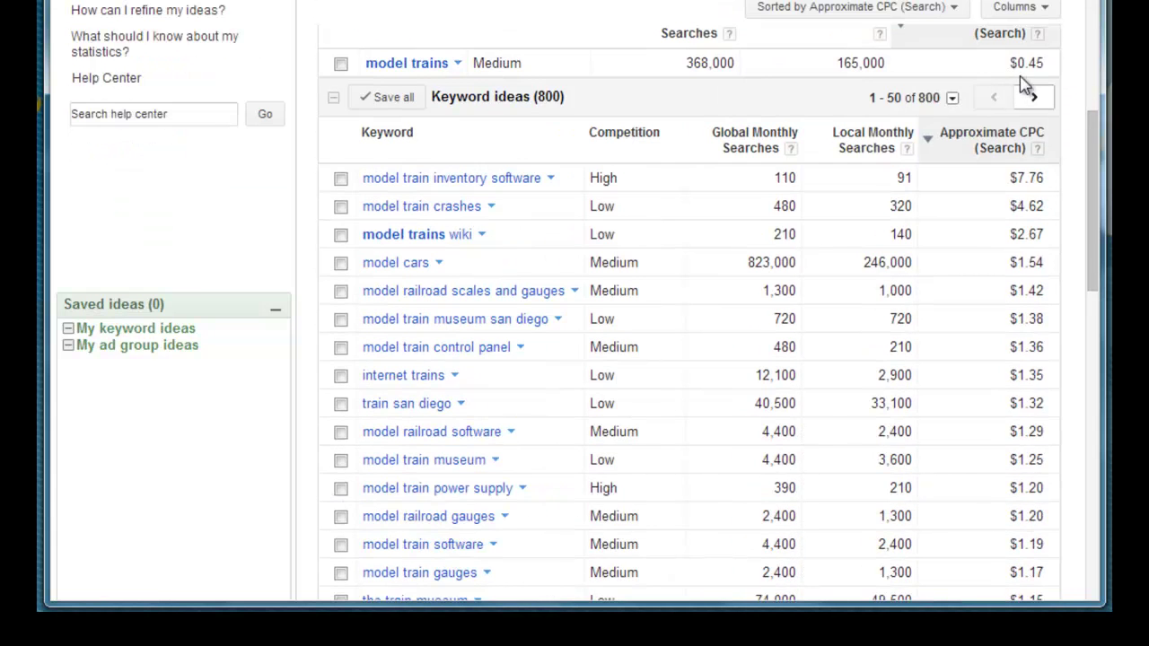
pyautogui.scroll(2, 1005, 79)
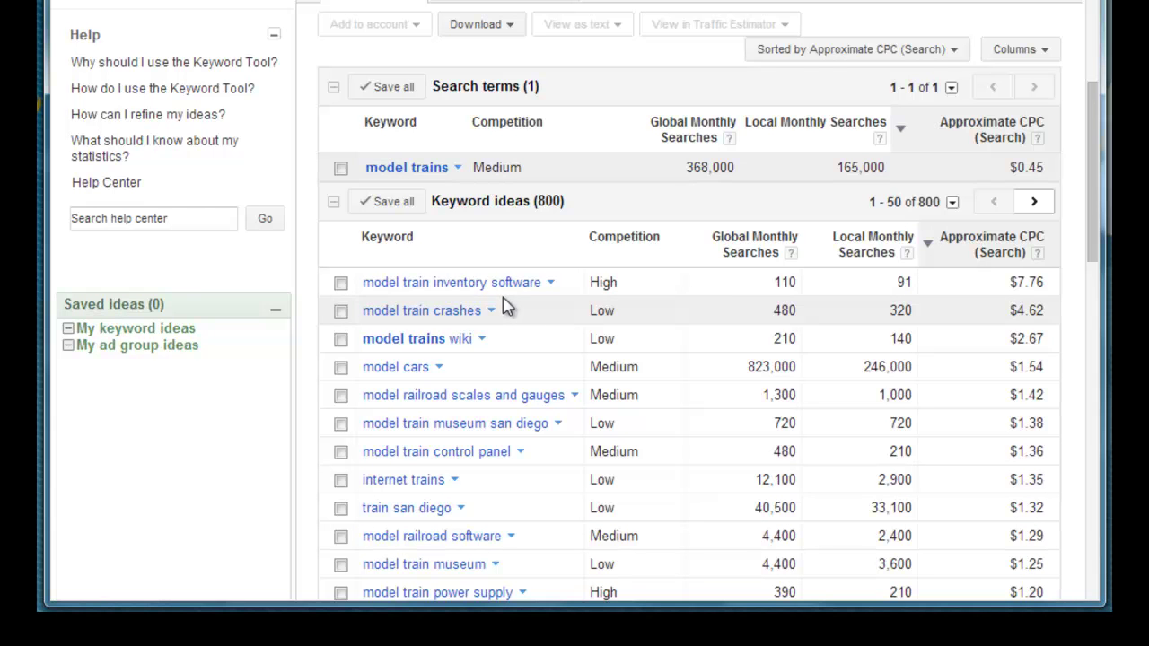
pyautogui.scroll(1, 504, 306)
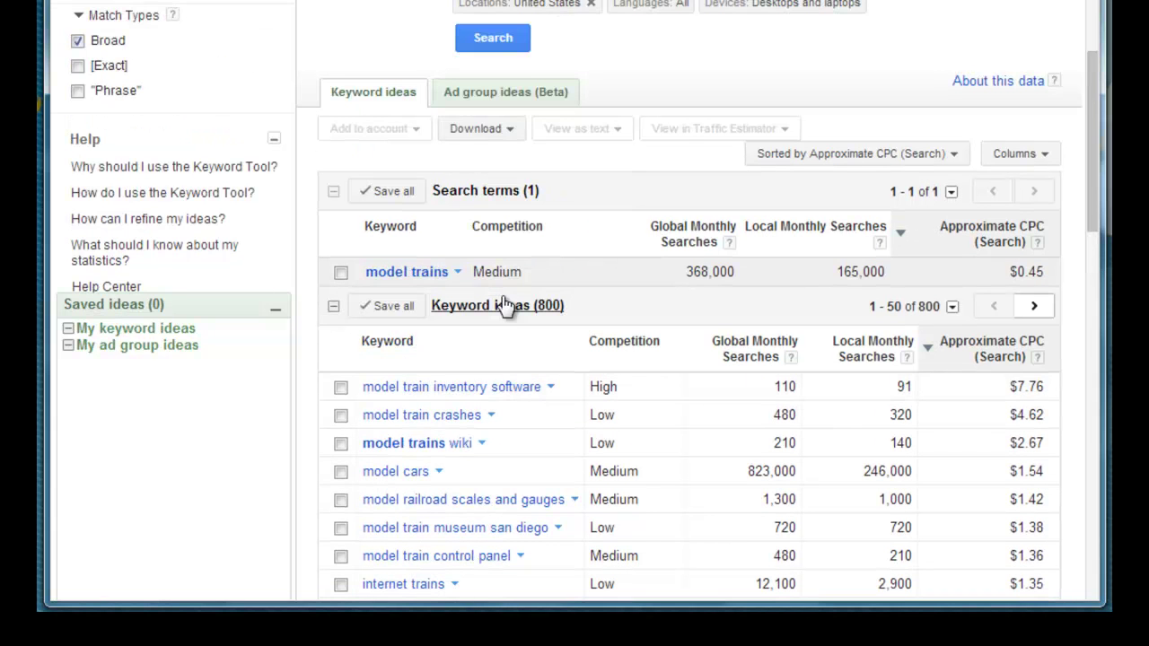
pyautogui.scroll(-2, 504, 306)
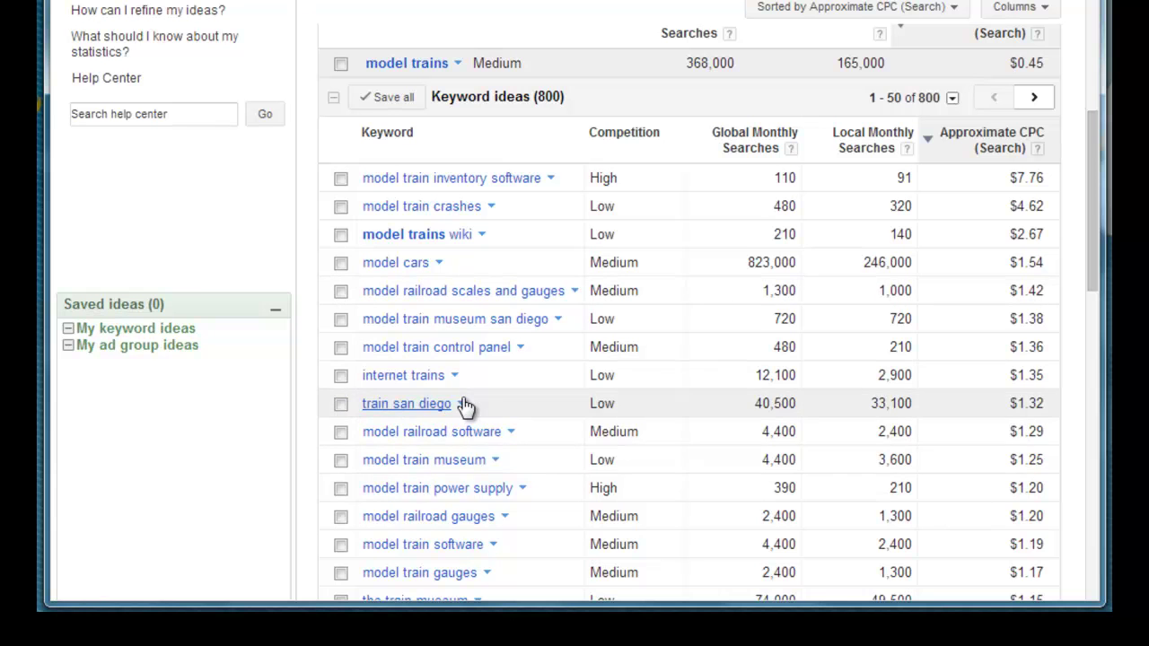
pyautogui.scroll(1, 531, 460)
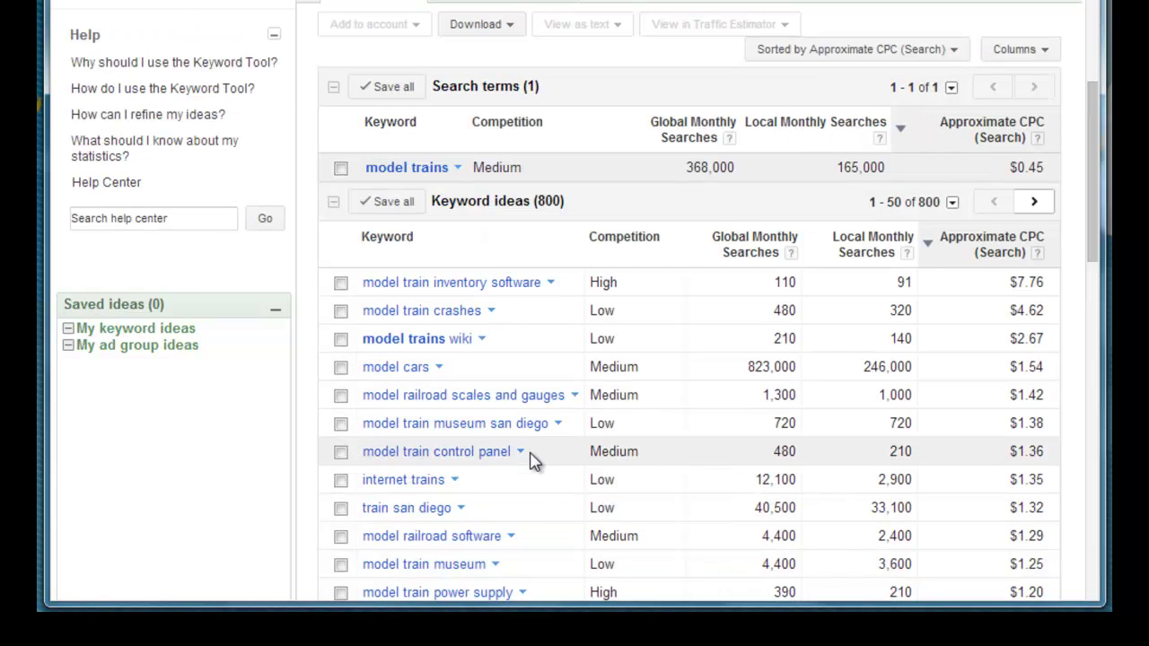
# Step: Restrict the results to ideas closely related to the search terms and rerun the "model trains" search
pyautogui.scroll(1, 531, 460)
pyautogui.scroll(1, 530, 461)
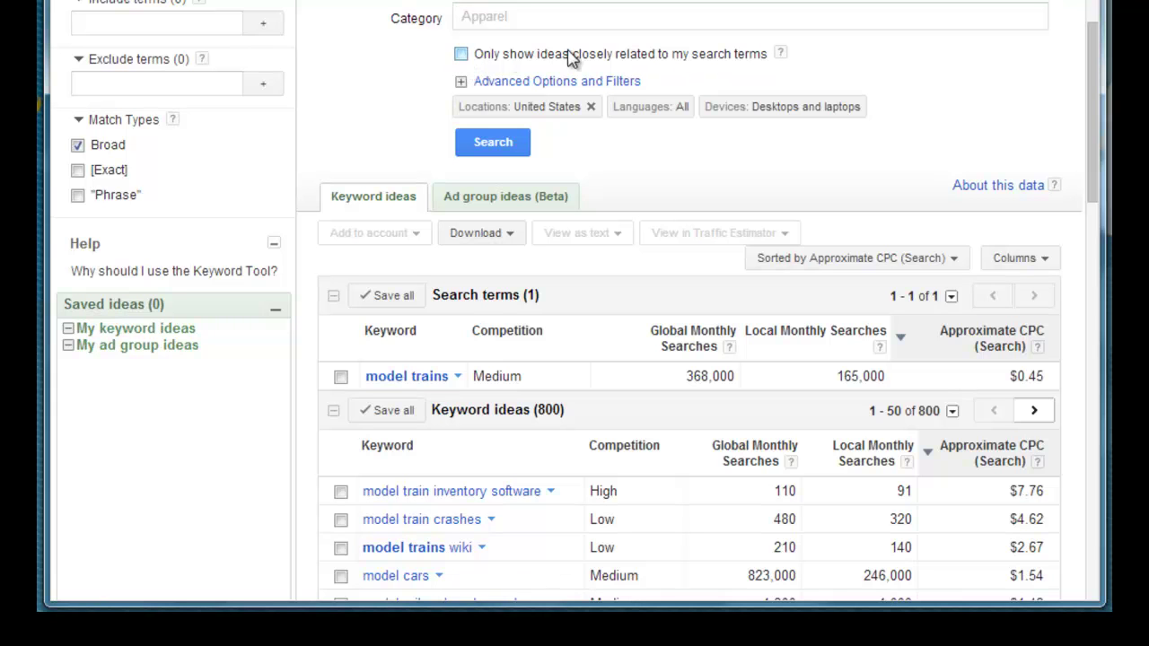
pyautogui.click(462, 54)
pyautogui.click(499, 148)
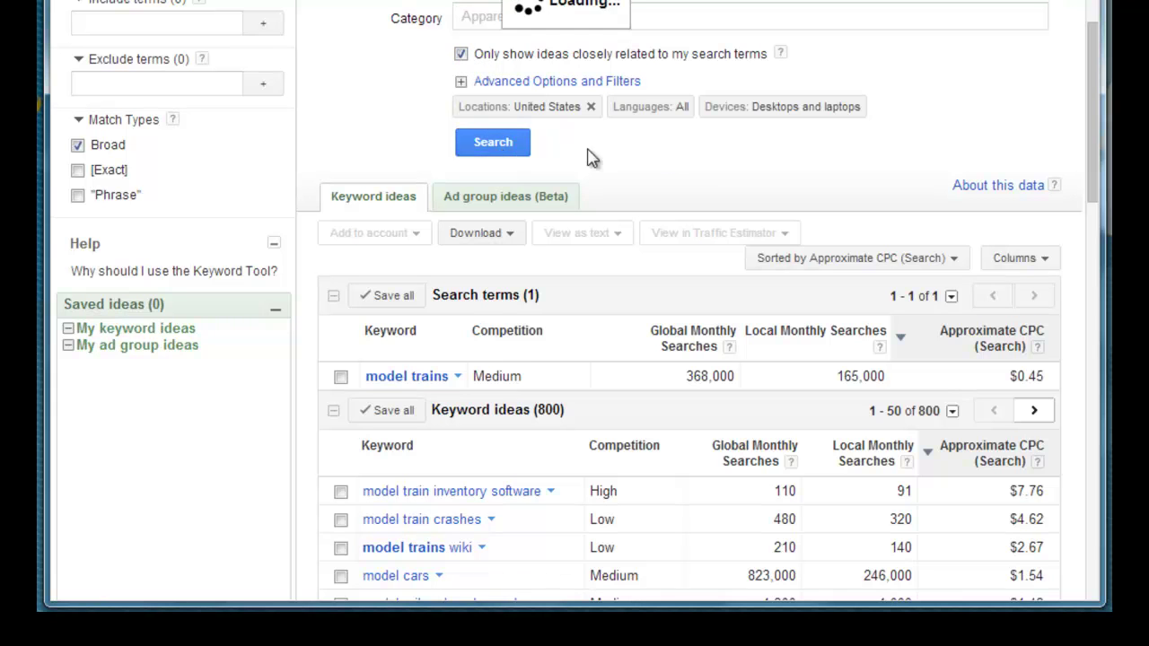
# Step: Examine the closely related keyword ideas by CPC and compare them with the search volume and CPC of "model trains"
pyautogui.scroll(-5, 668, 158)
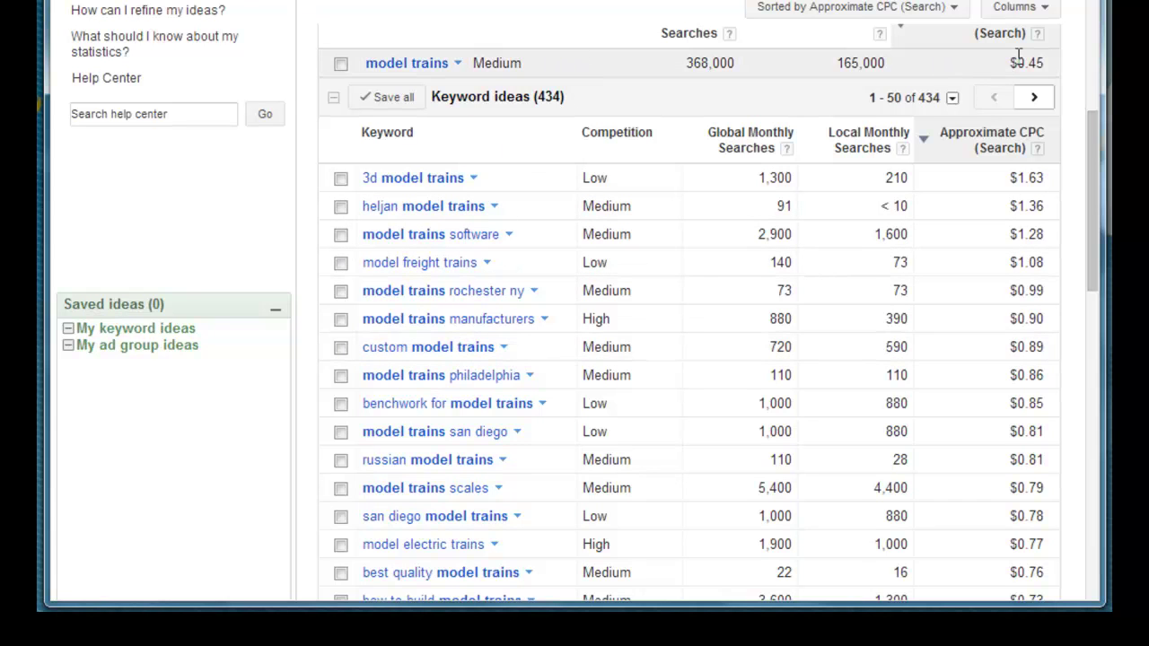
pyautogui.scroll(-5, 940, 190)
pyautogui.scroll(-1, 936, 186)
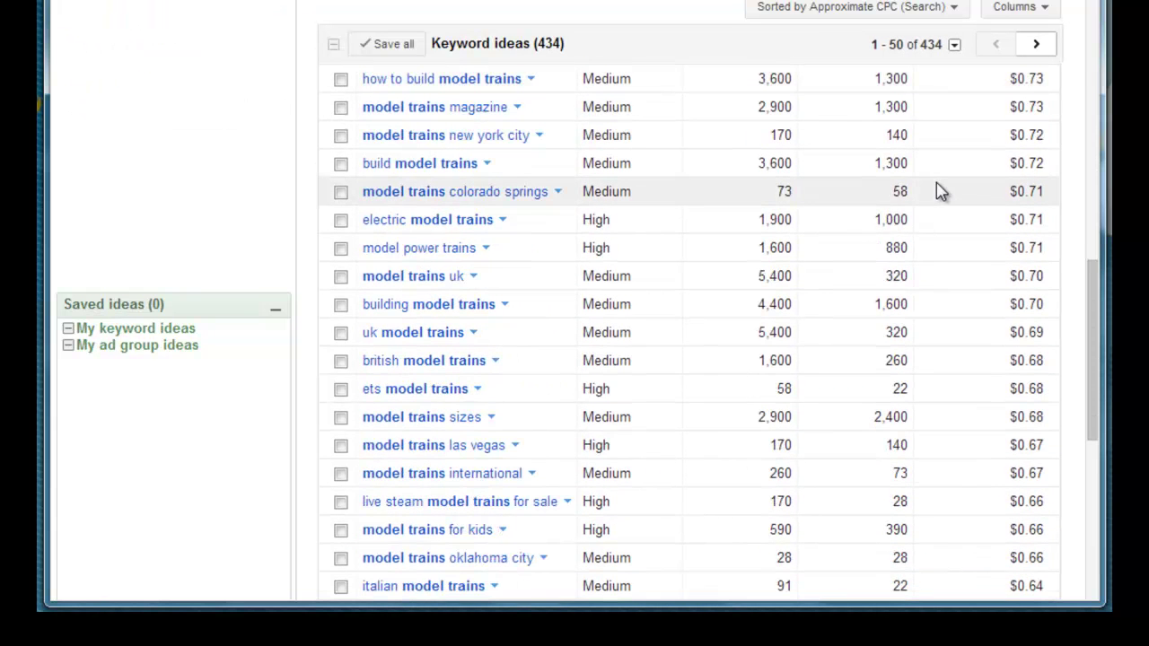
pyautogui.scroll(7, 934, 190)
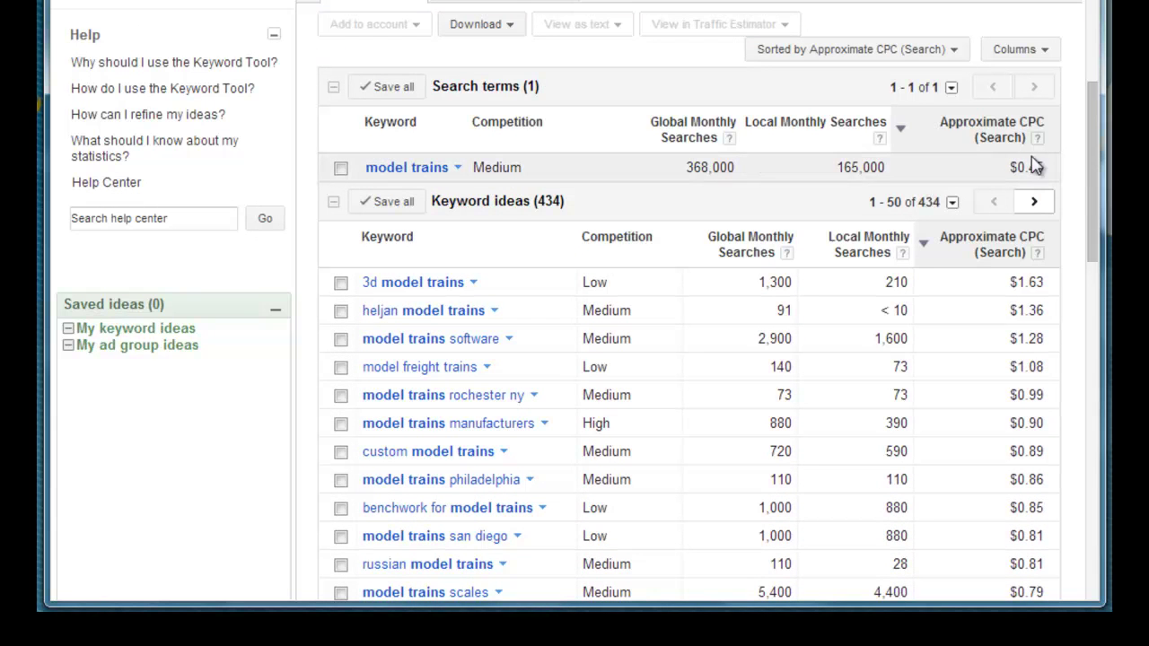
pyautogui.moveTo(1052, 169); pyautogui.dragTo(375, 168)
pyautogui.click(697, 168)
pyautogui.moveTo(1014, 160); pyautogui.dragTo(1050, 161)
pyautogui.click(1050, 163)
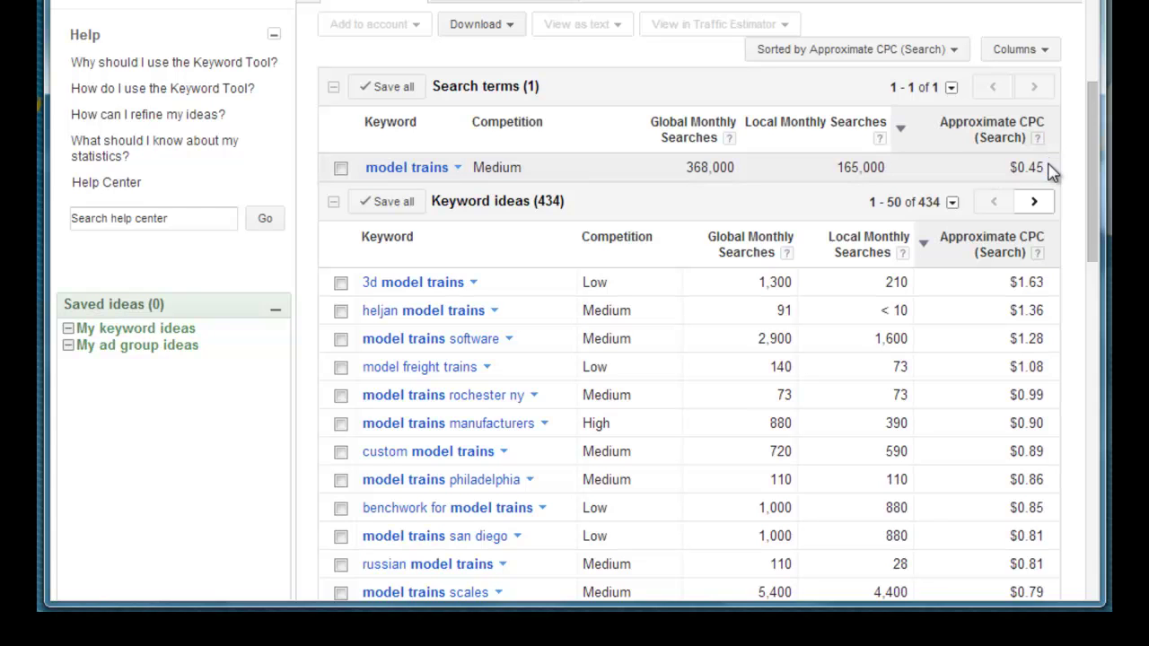